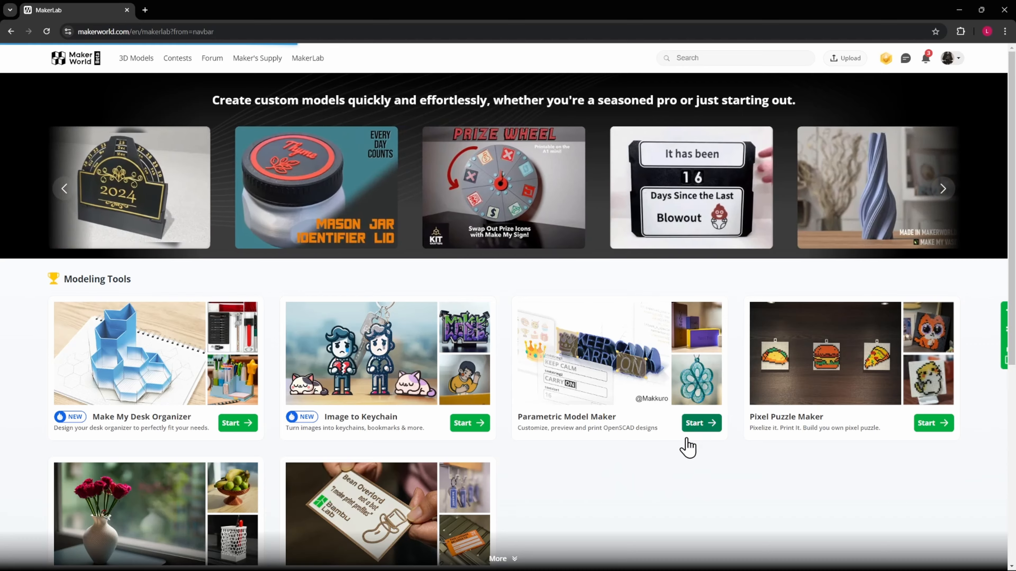
Open the Name Plate template in the Parametric Model Maker and accept the remix attribution notice.
click(701, 425)
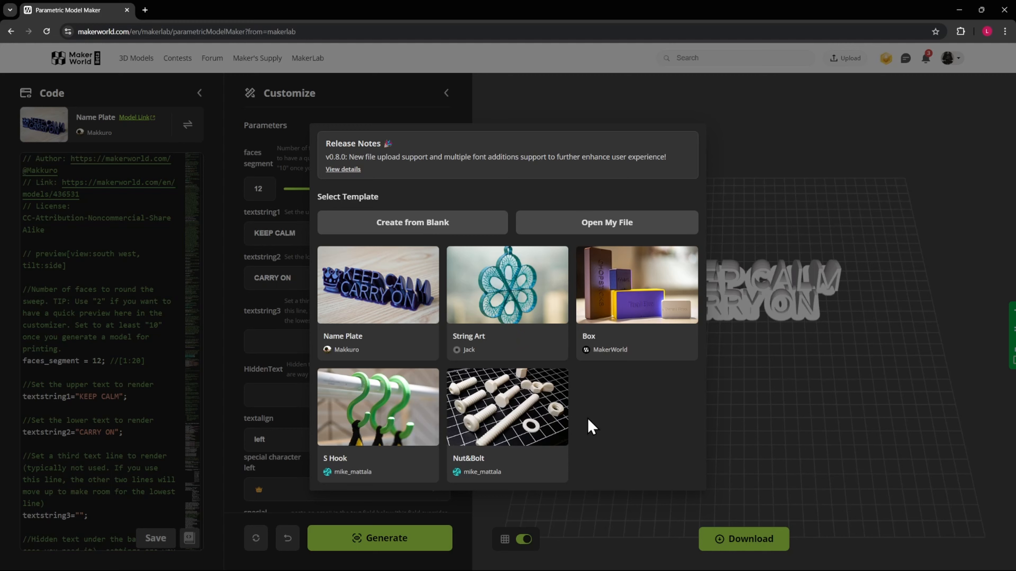
click(375, 293)
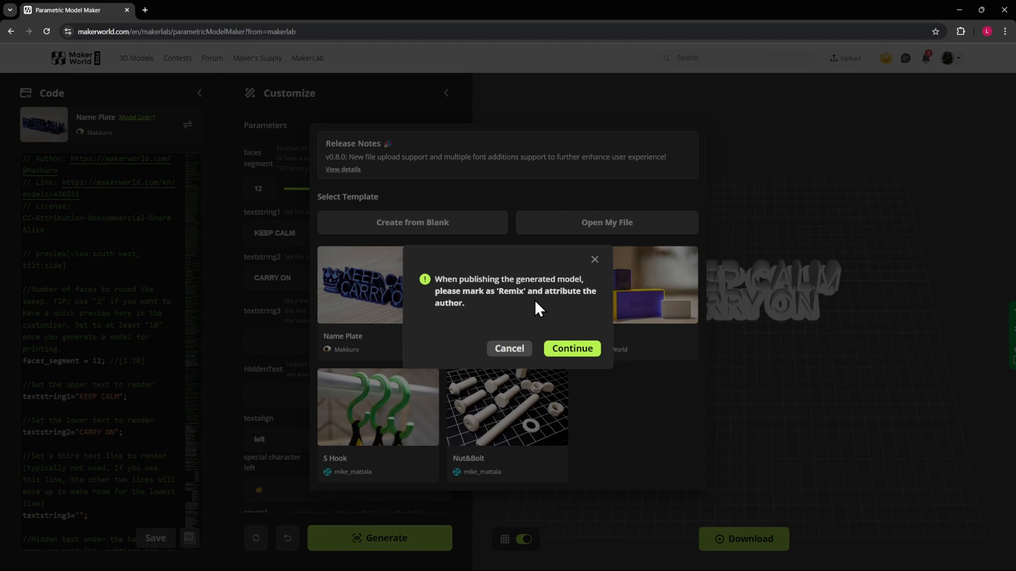
click(576, 351)
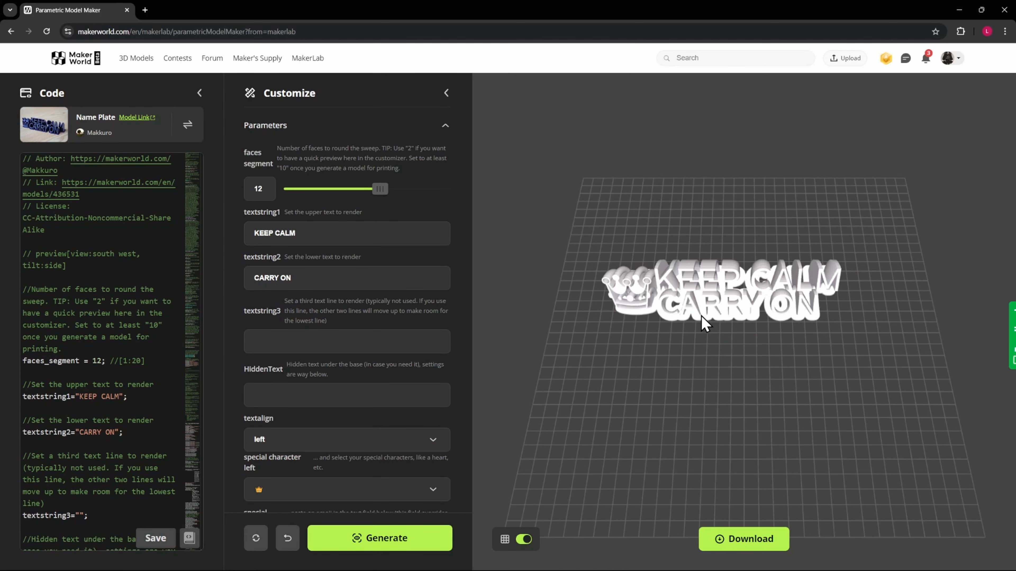
Change the name plate's lower text to "Print ON" and regenerate the model.
double_click(266, 278)
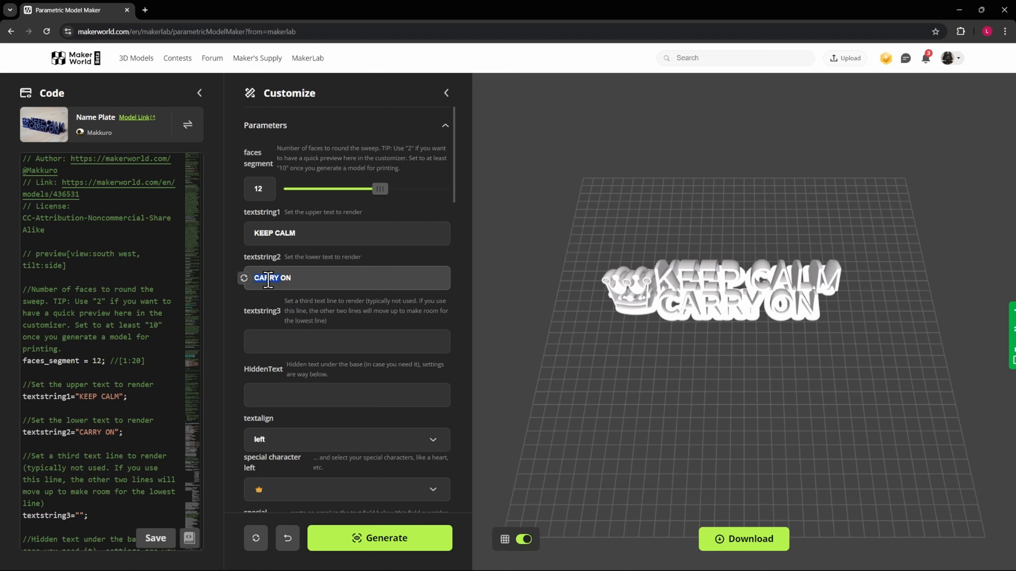
text(Print)
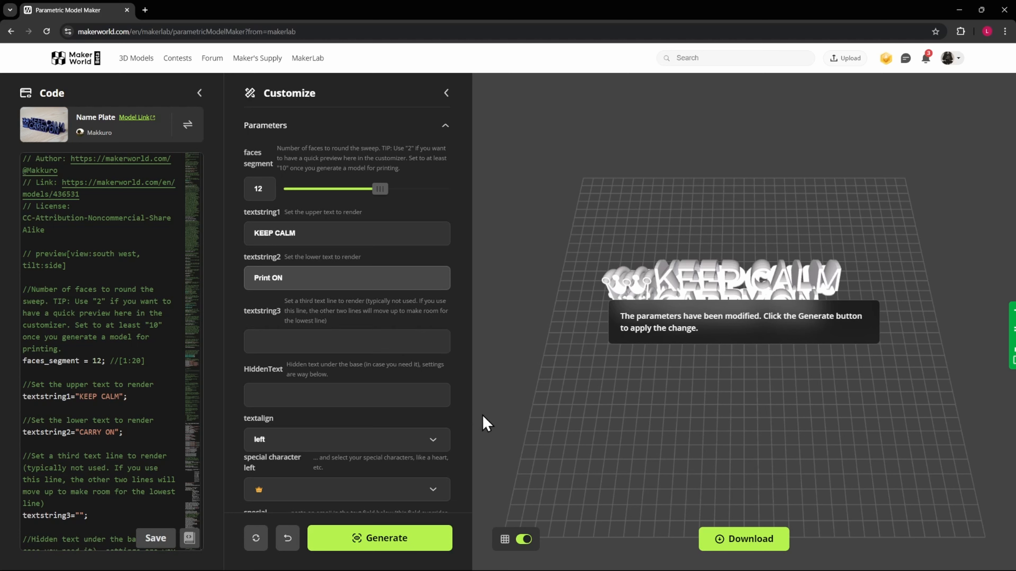
click(629, 401)
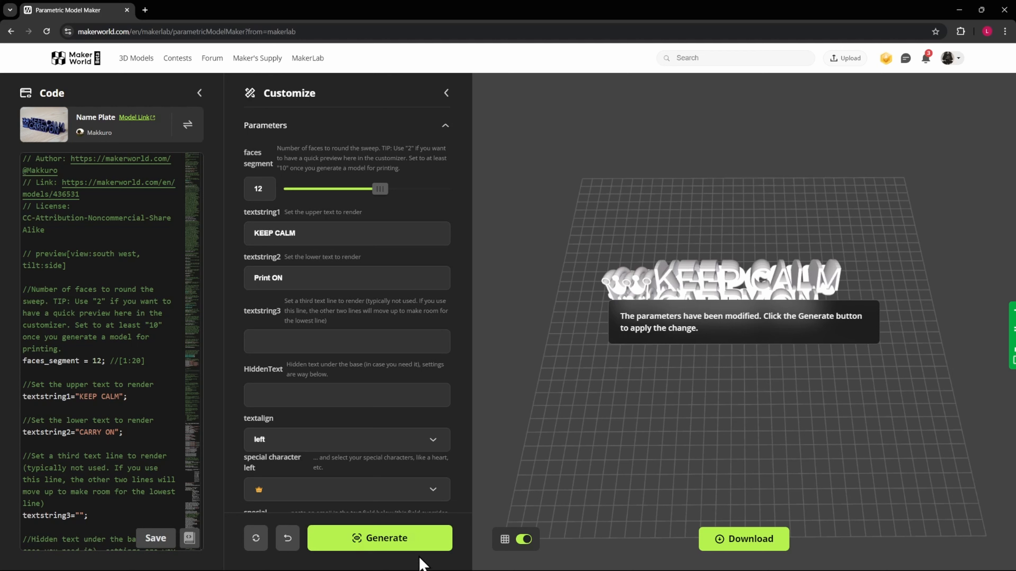
click(421, 541)
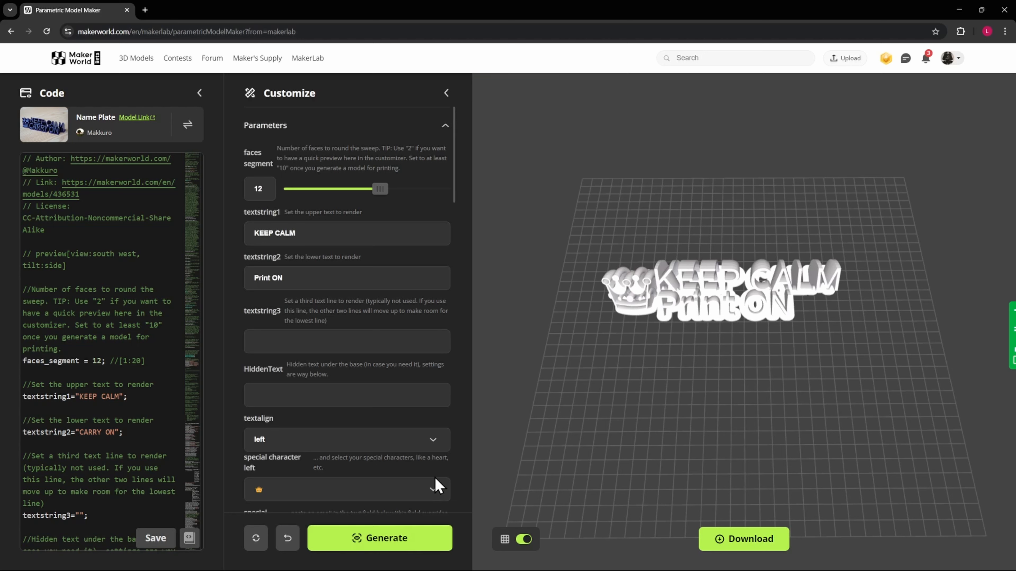
Replace the crown with the goofy face emoji as the left special character and regenerate the name plate.
click(426, 490)
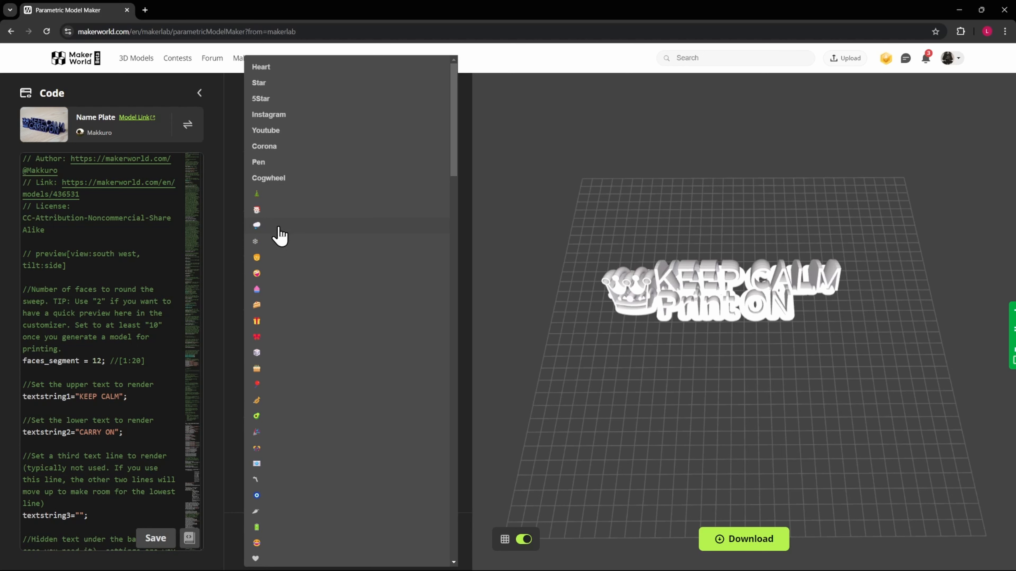
click(272, 277)
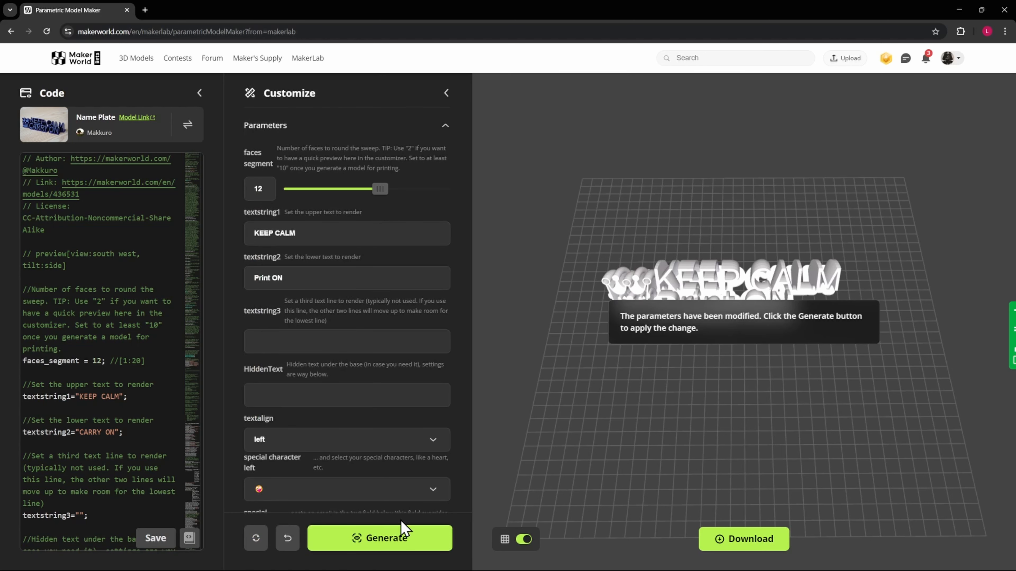
click(400, 539)
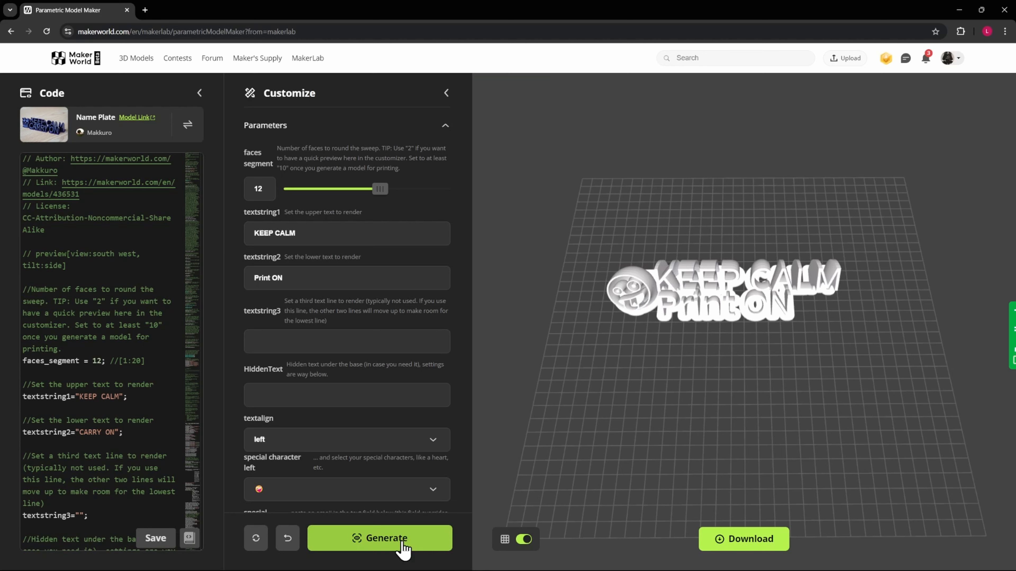
Examine the remaining name plate parameters, from special characters and text sizes to base and magnet settings, and collapse the code view.
scroll(379, 454, down, 5)
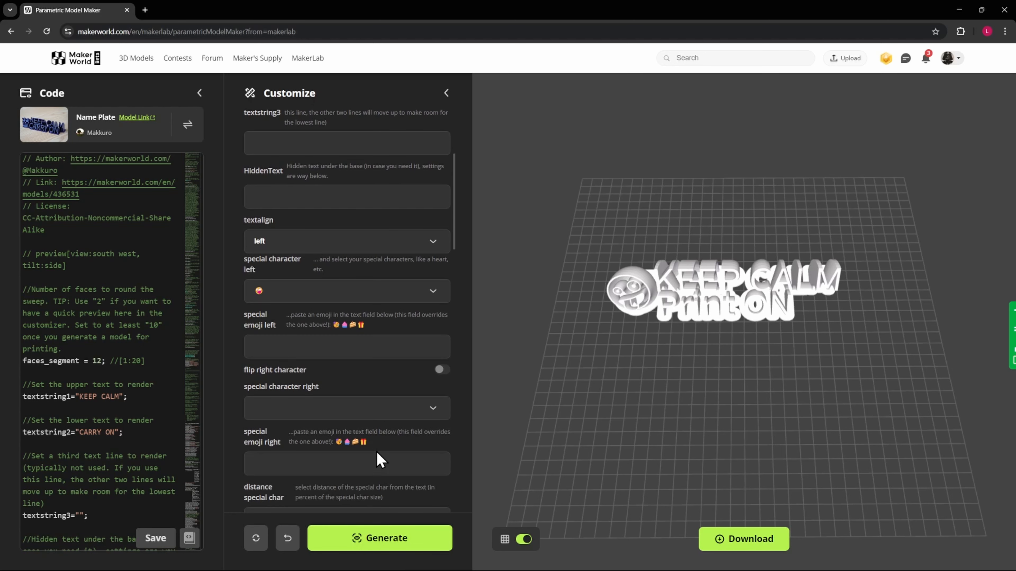
scroll(378, 450, down, 3)
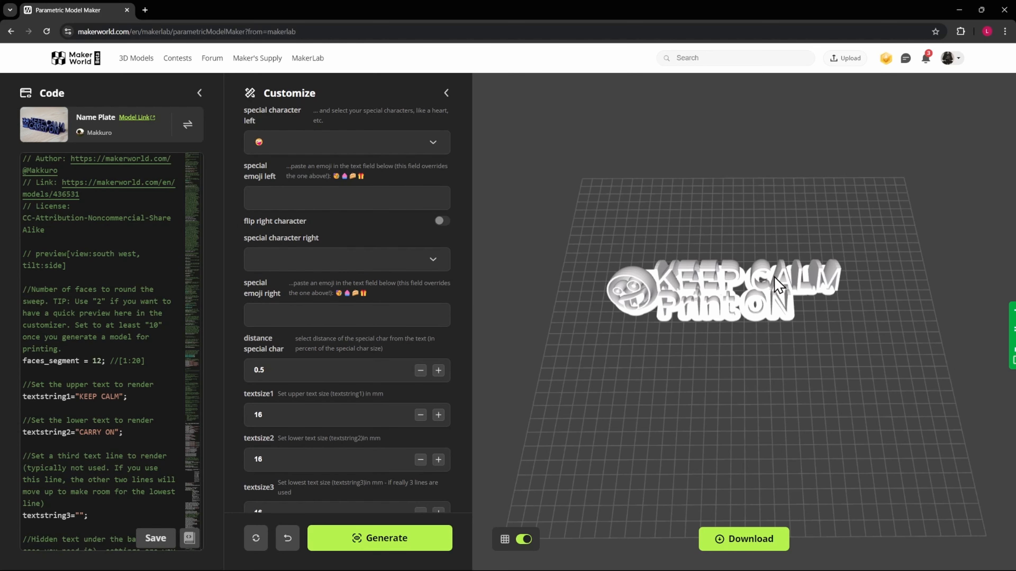
drag(822, 323, 819, 289)
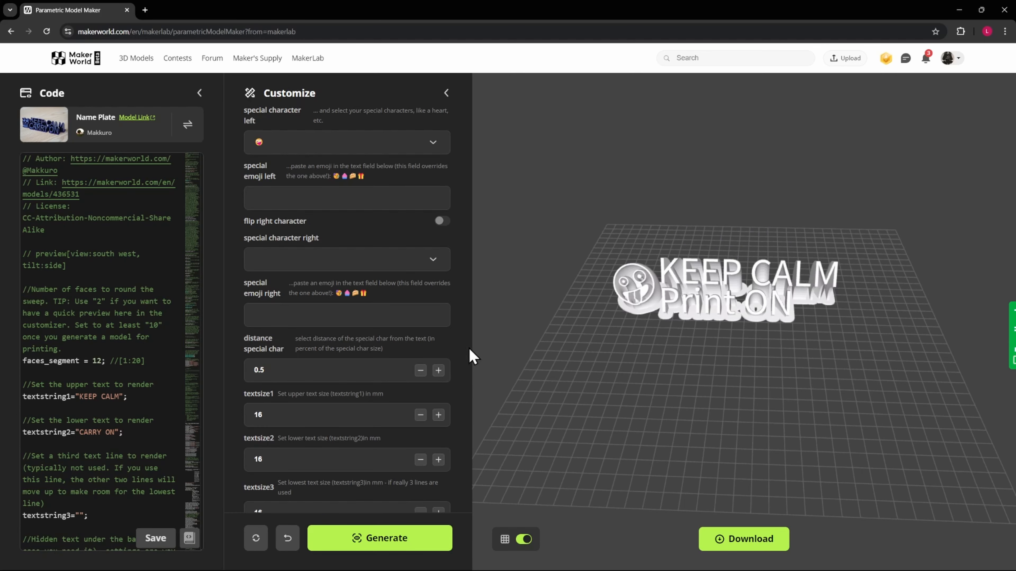
scroll(354, 346, down, 2)
scroll(344, 369, down, 8)
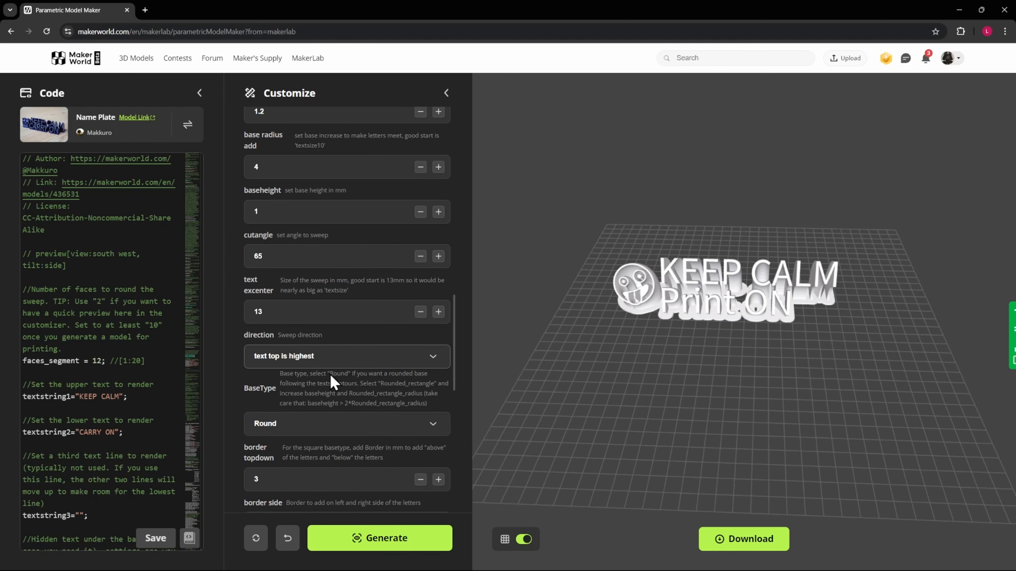
scroll(338, 382, down, 7)
scroll(340, 406, down, 5)
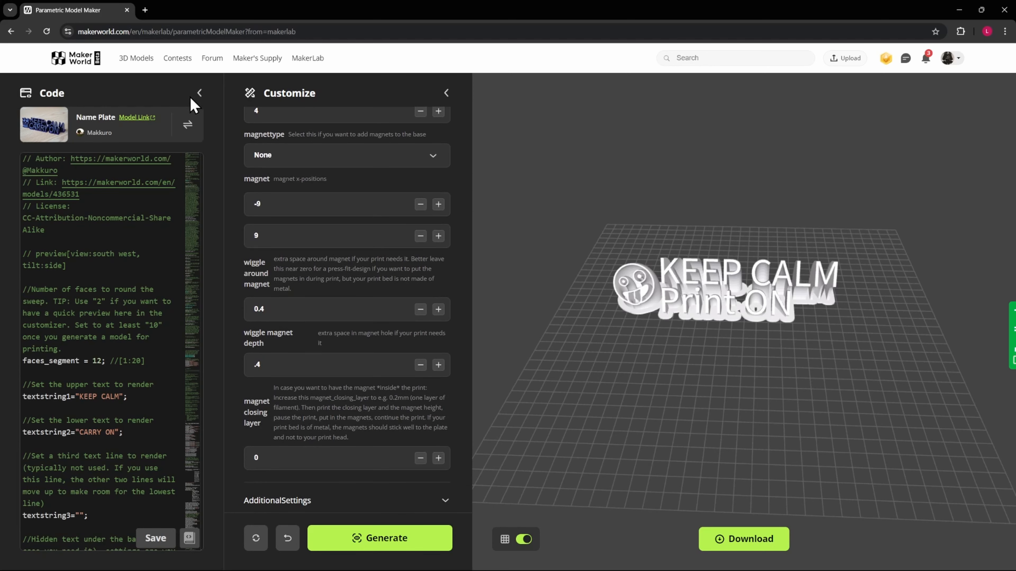
click(199, 93)
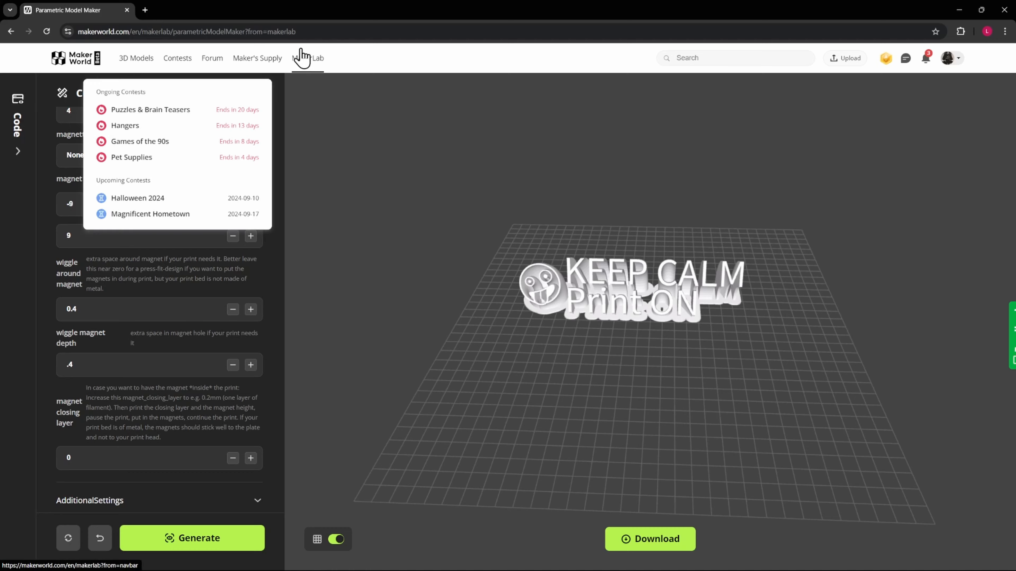
Return to MakerLab and open the String Art template in the Parametric Model Maker, accepting the remix notice.
click(308, 58)
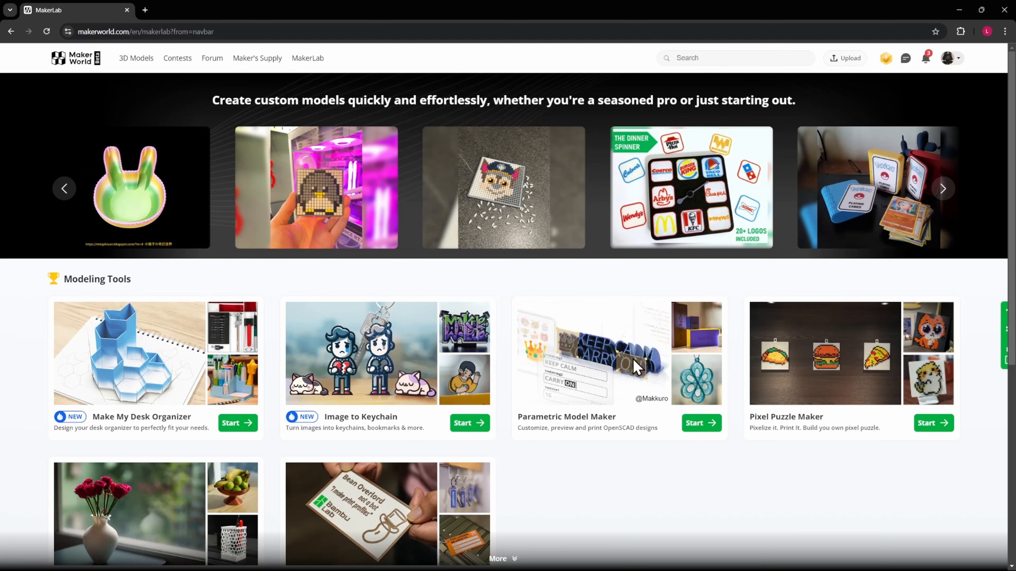
click(695, 424)
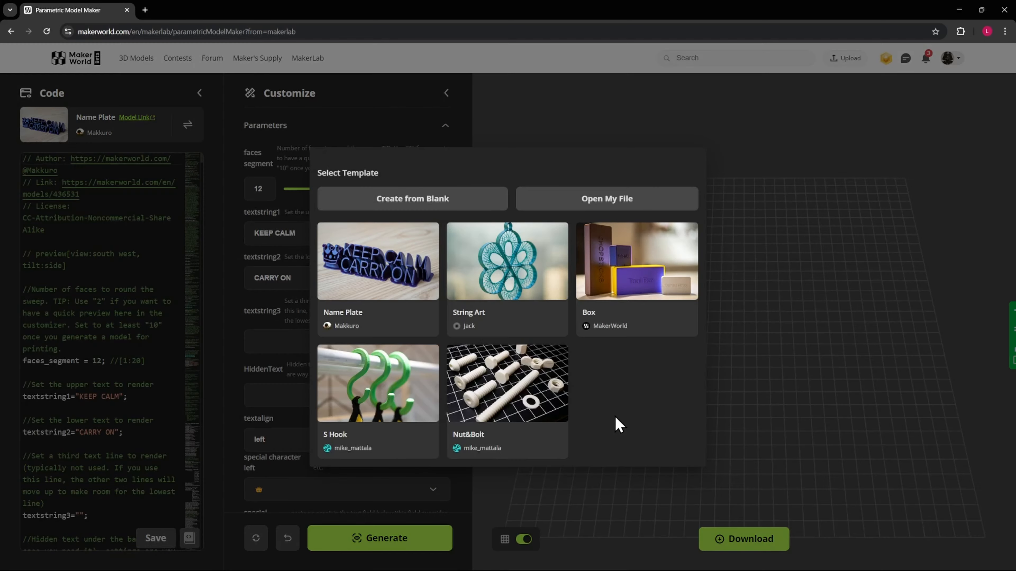
click(512, 280)
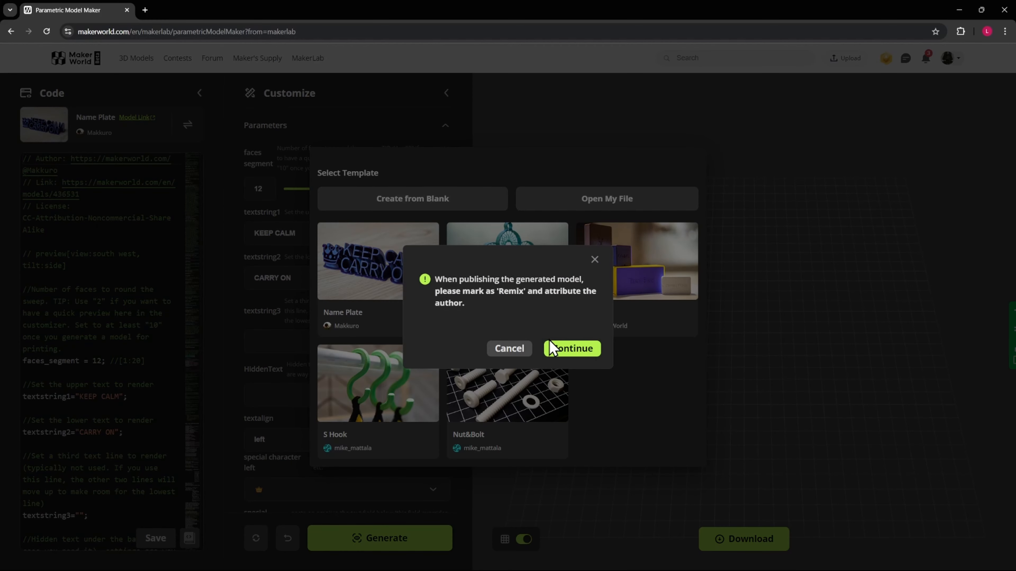
click(567, 339)
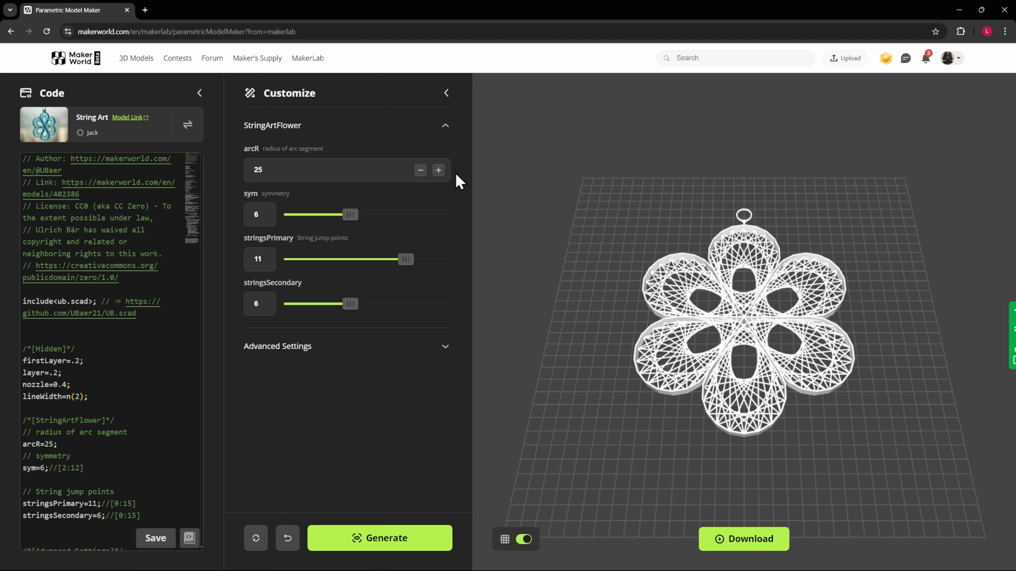
Increase the flower's arc segment radius (arcR) to 35 and regenerate the string art model.
click(439, 170)
click(438, 170)
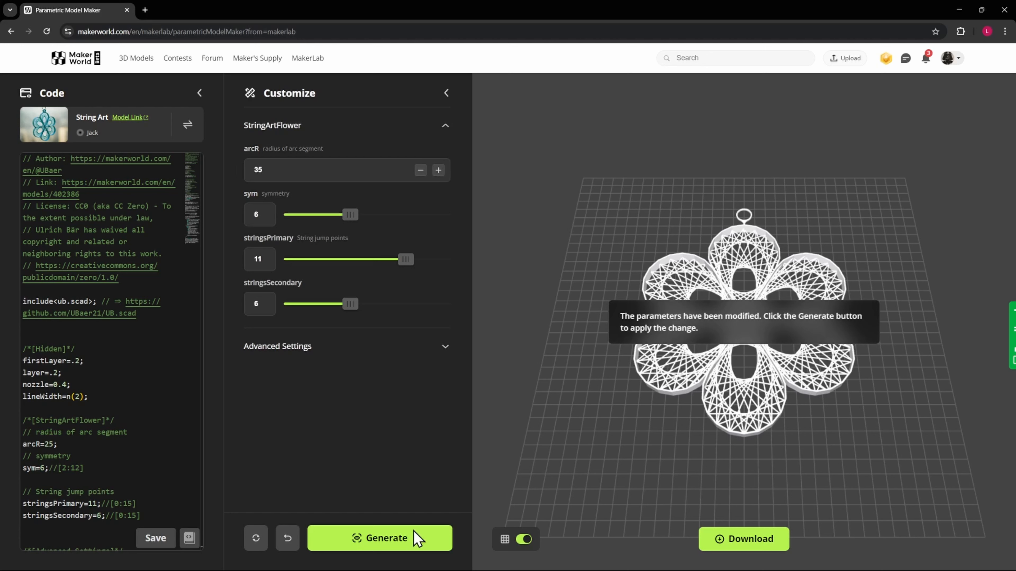
click(408, 540)
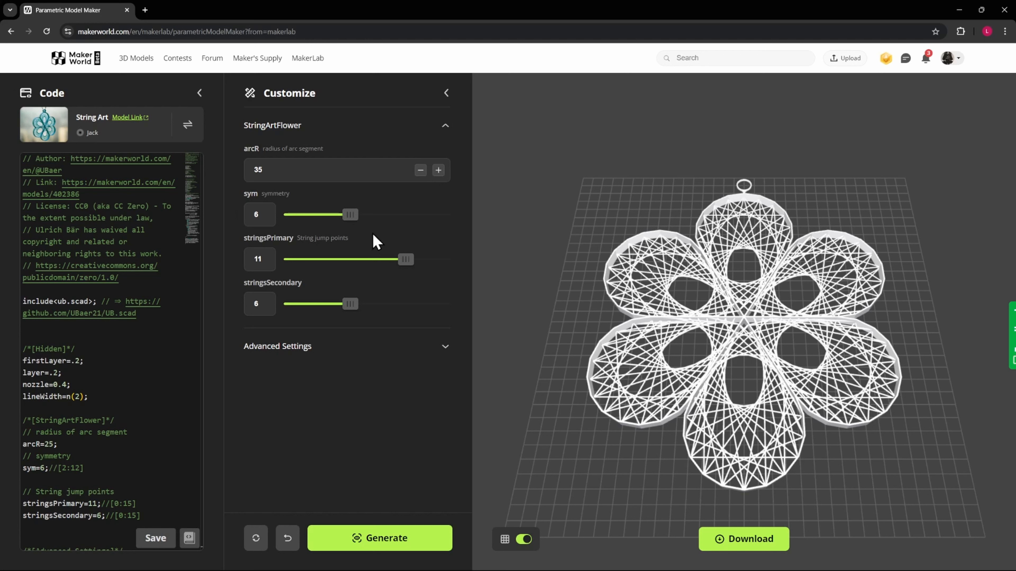
Lower stringsPrimary to 5 and stringsSecondary to 2, regenerating the string art flower after each change.
drag(404, 259, 339, 260)
click(411, 539)
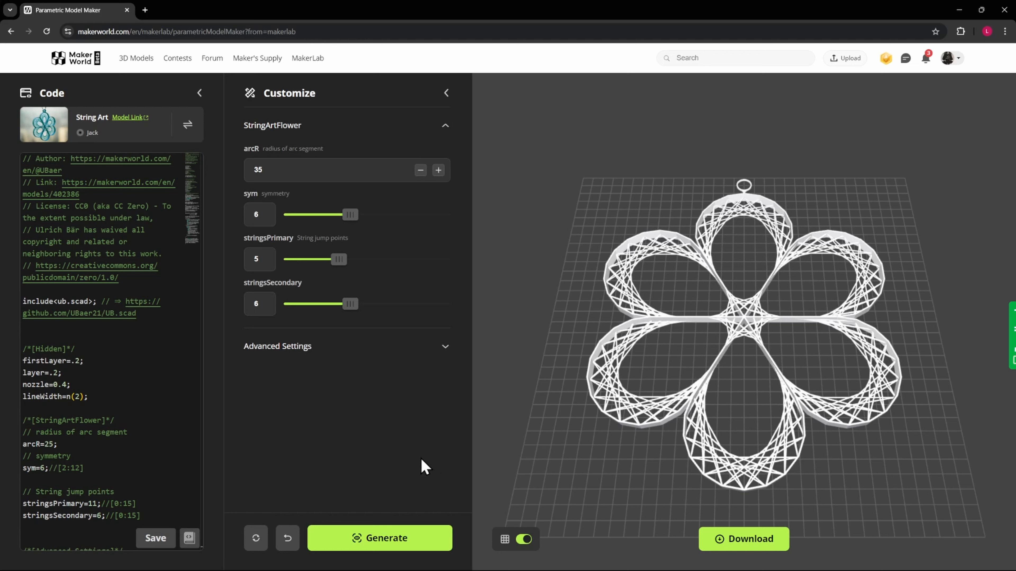
drag(351, 308, 306, 307)
click(419, 539)
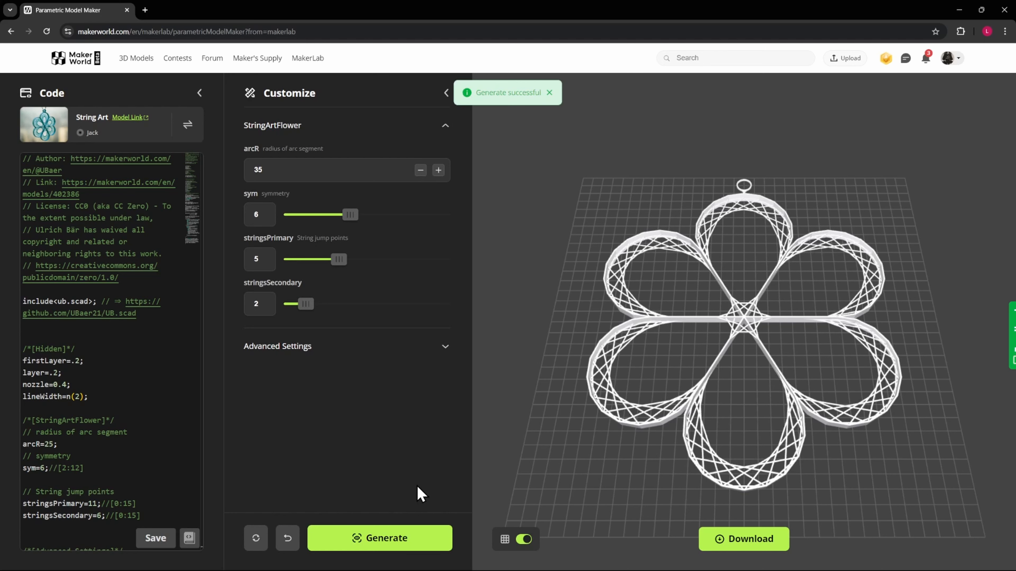
Set stringsSecondary to 9, stringsPrimary to 10 and symmetry to 9, and regenerate the string art flower.
drag(307, 305, 383, 305)
drag(347, 264, 394, 260)
drag(377, 218, 400, 215)
click(400, 533)
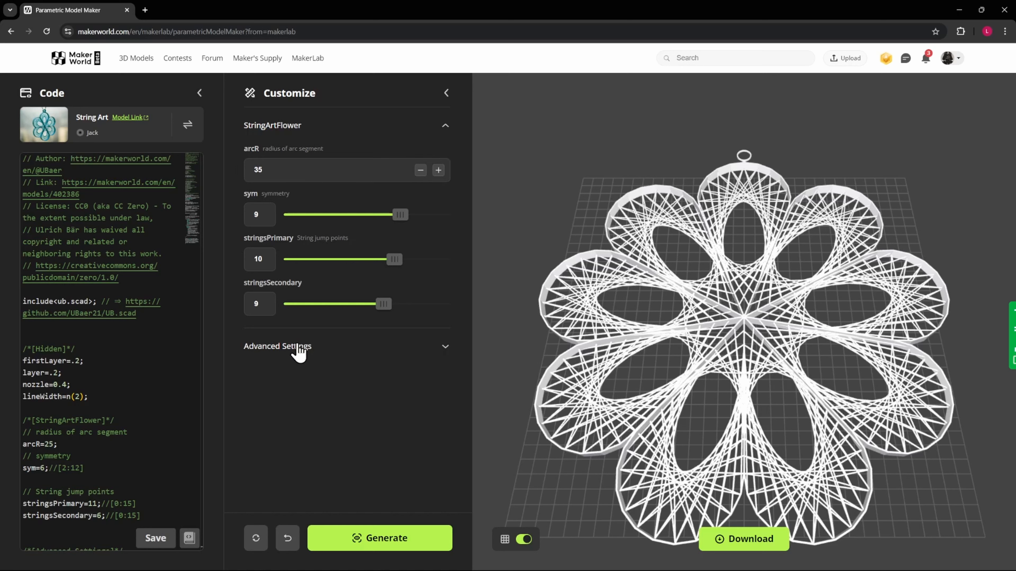
Expand the string art flower's advanced settings and review the available parameters.
click(444, 348)
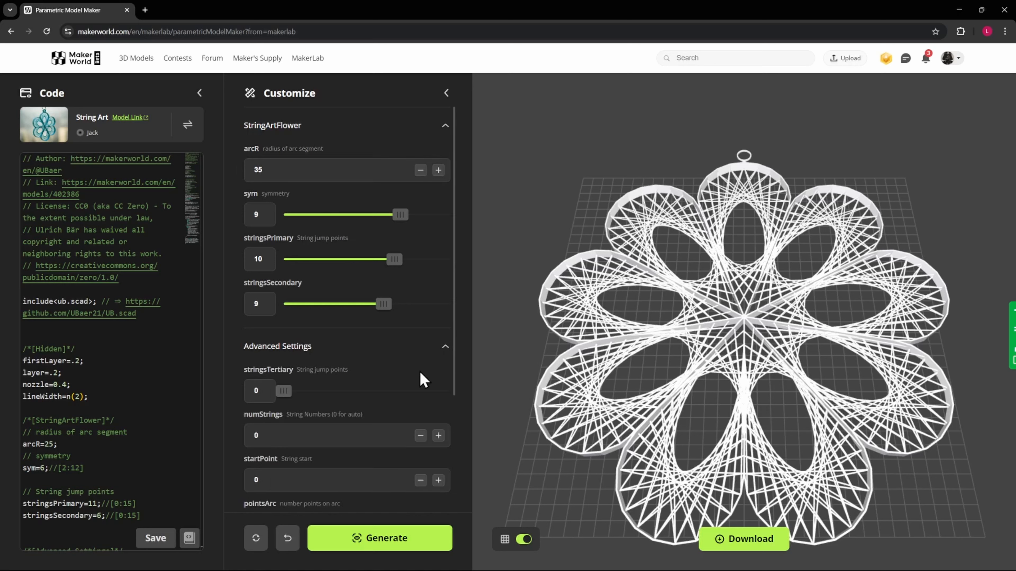
scroll(398, 406, down, 4)
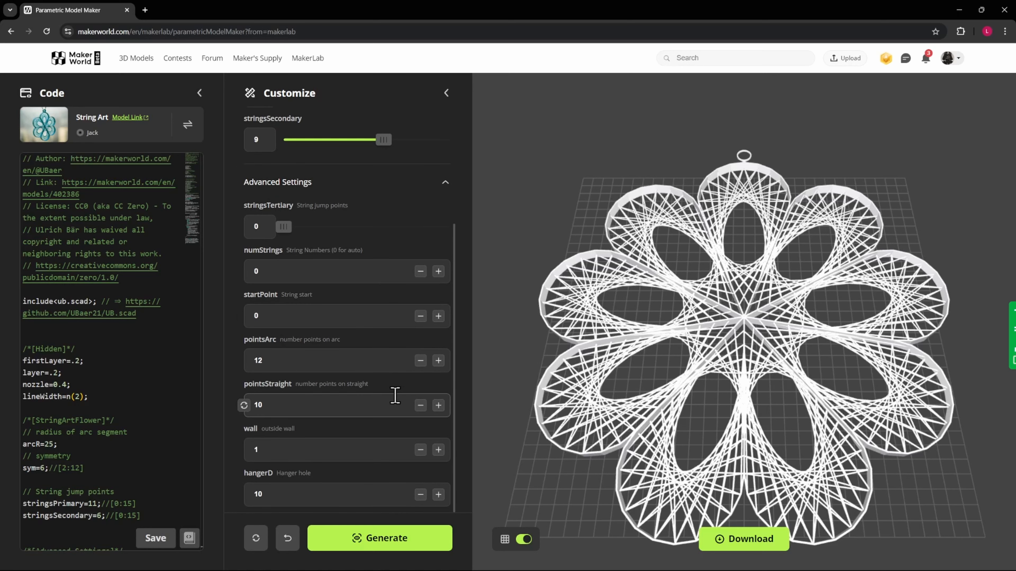
scroll(396, 400, up, 4)
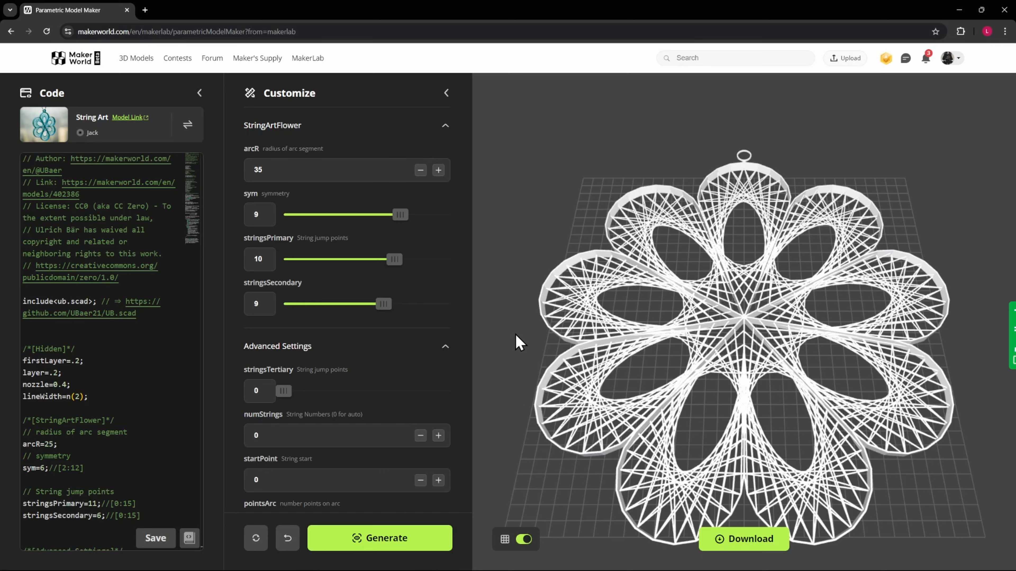
Return to MakerLab and open the Nut&Bolt template in the Parametric Model Maker, accepting the remix notice.
click(314, 59)
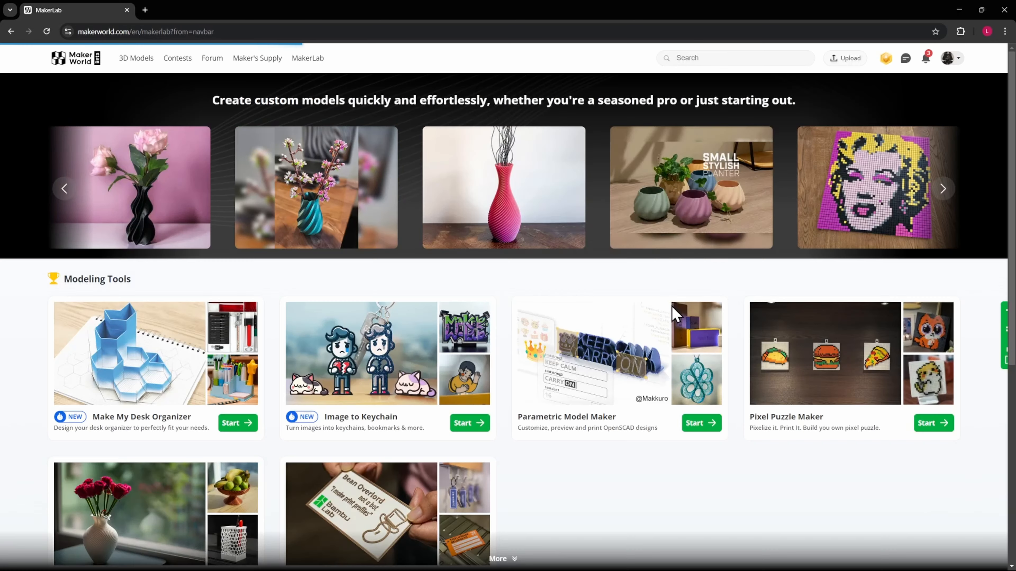
click(698, 424)
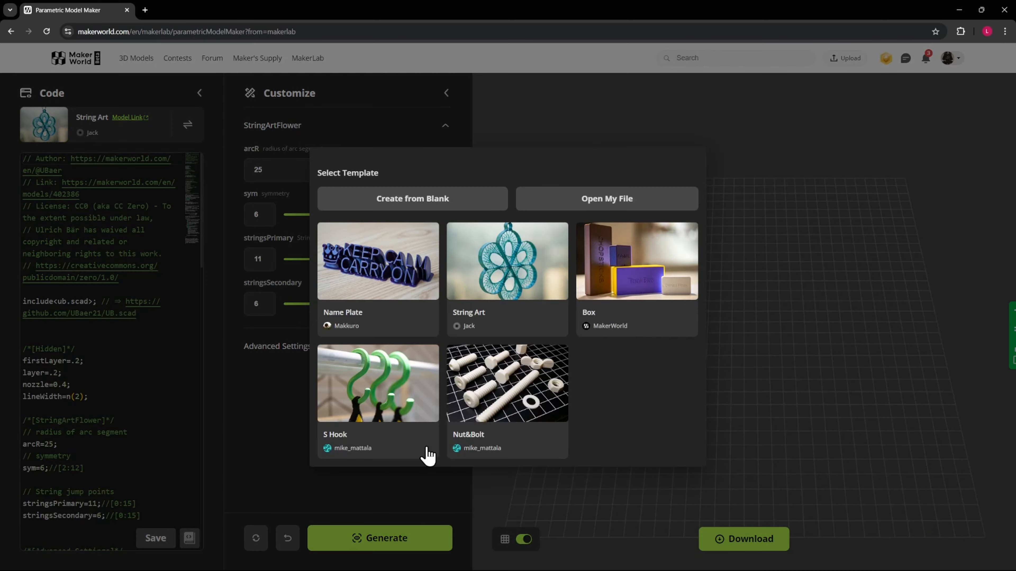
click(512, 402)
click(576, 352)
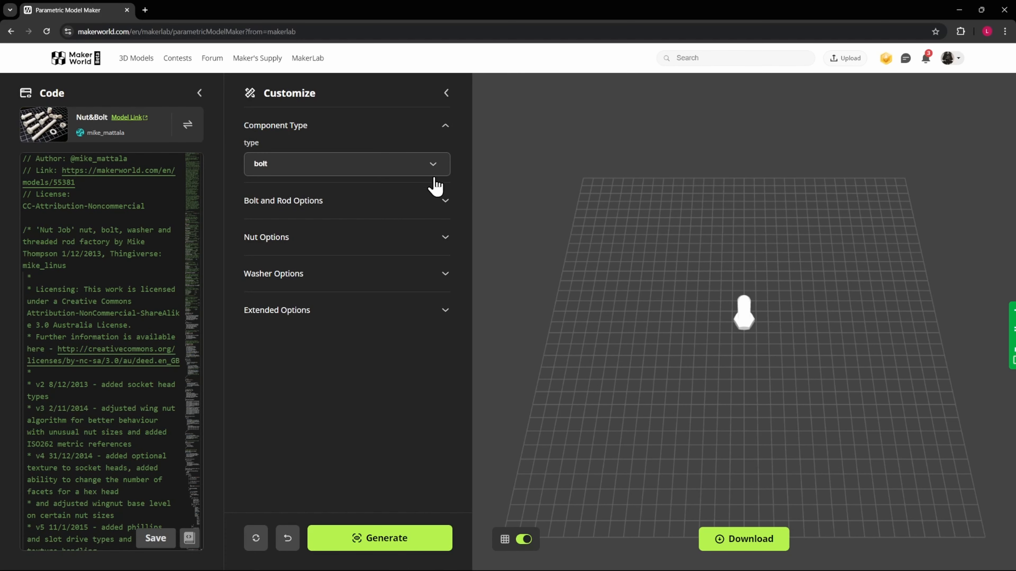
Expand the Nut&Bolt template's Bolt and Rod Options and Nut Options to review their parameters, and examine the threaded bolt in the 3D preview.
click(445, 206)
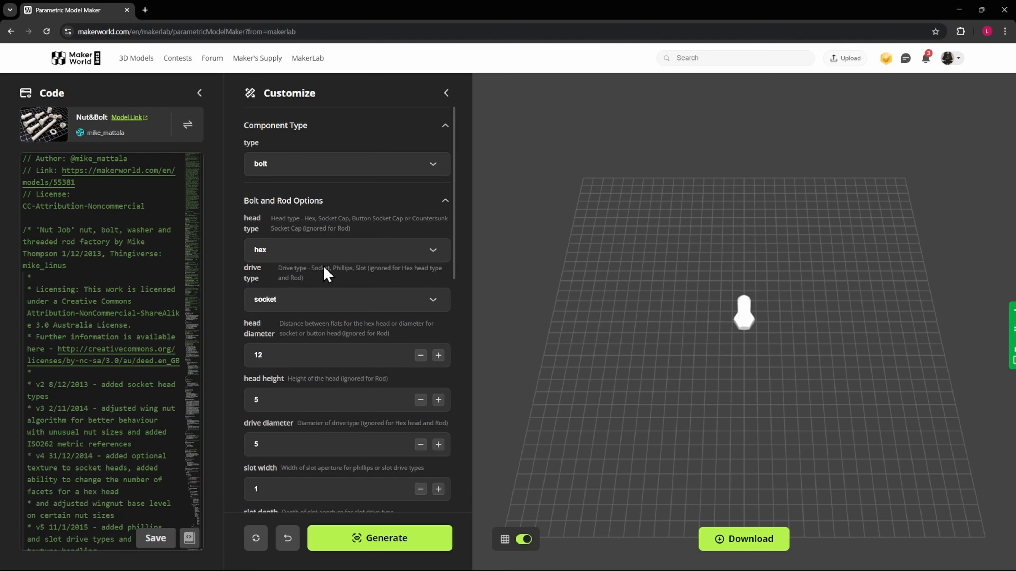
scroll(286, 427, down, 6)
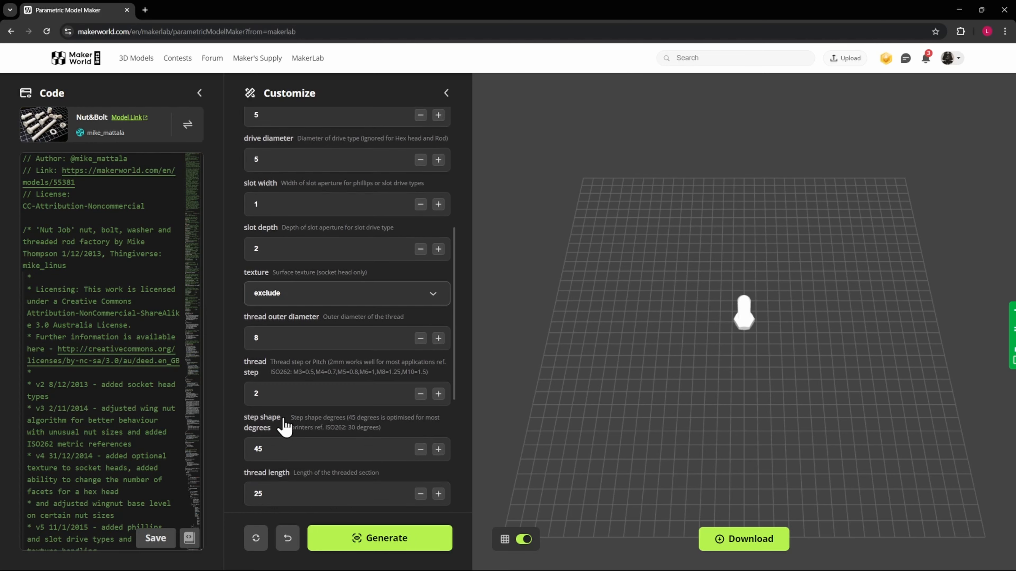
scroll(334, 320, down, 4)
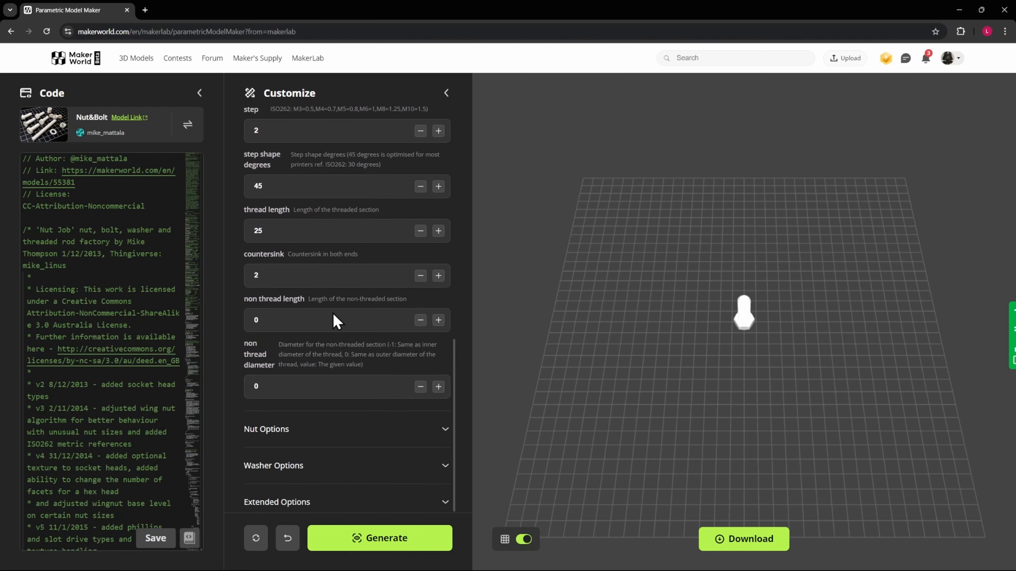
click(411, 436)
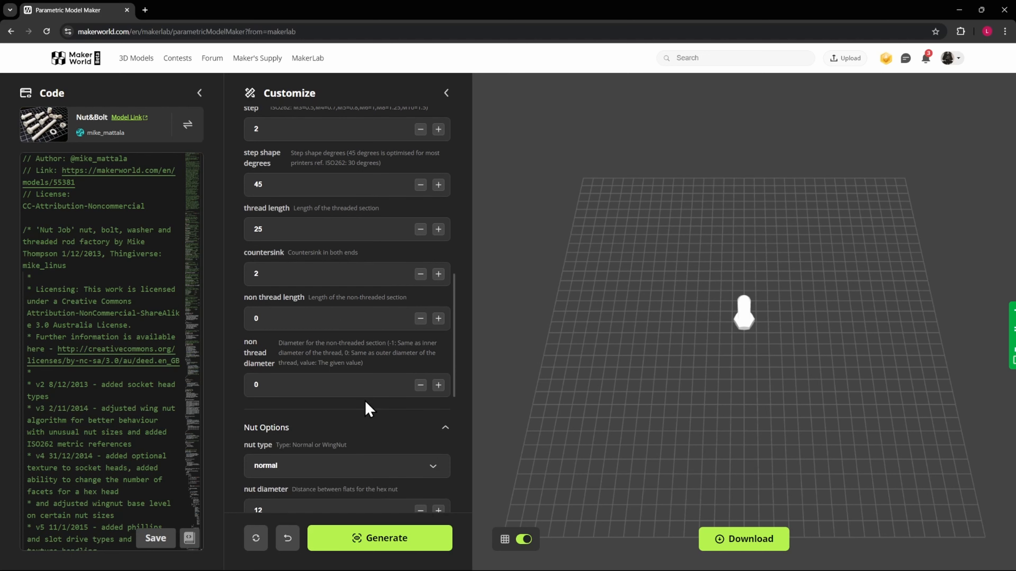
scroll(364, 400, down, 5)
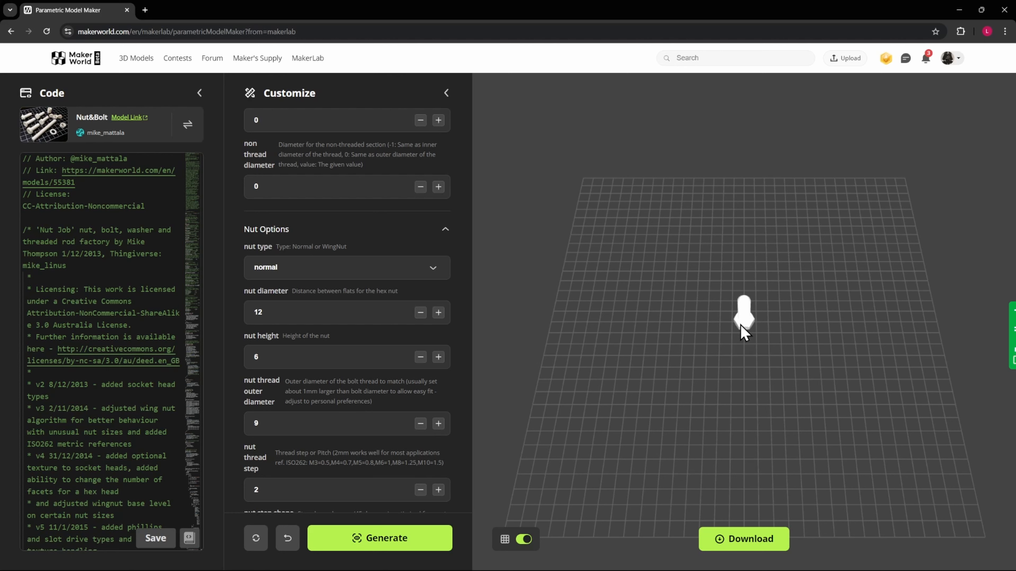
scroll(749, 326, up, 10)
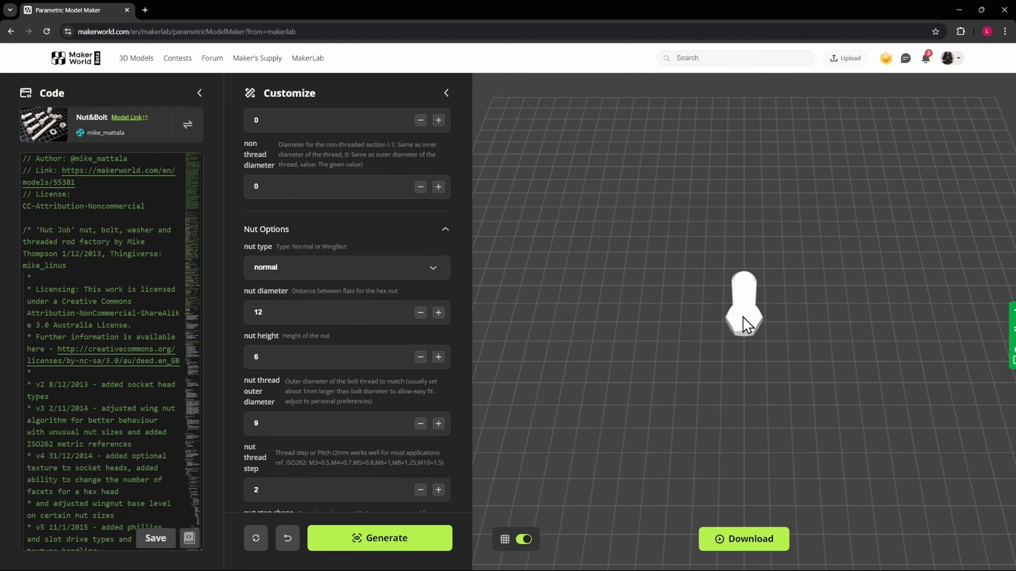
scroll(747, 325, up, 3)
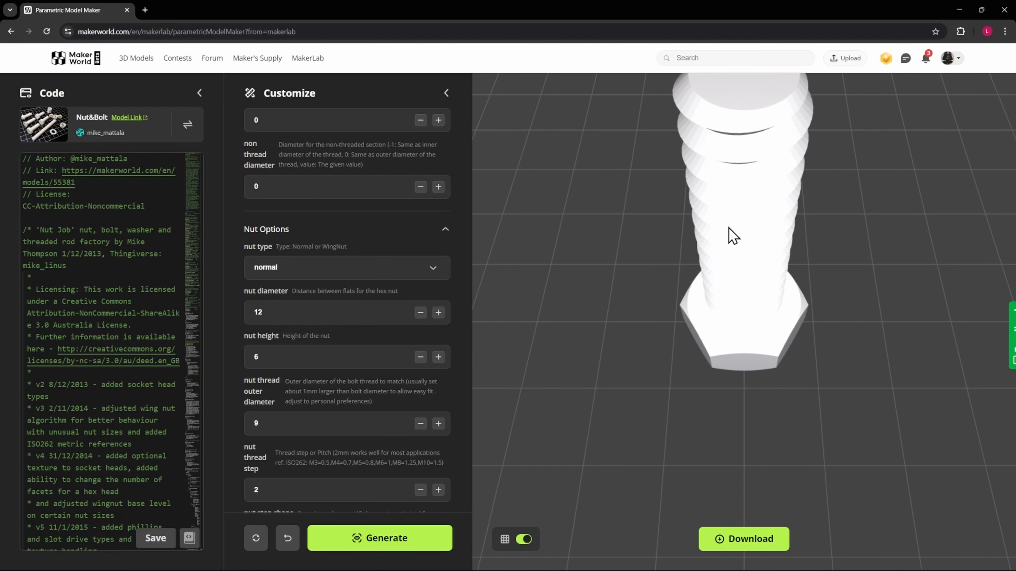
scroll(738, 242, down, 5)
scroll(740, 244, down, 1)
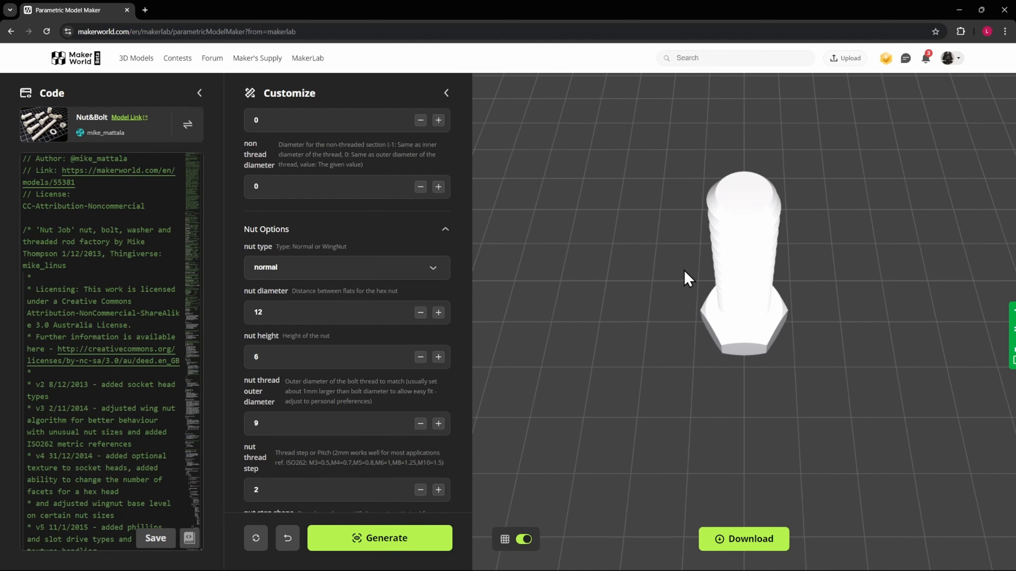
Open MakerLab's Pixel Puzzle Maker, dismiss the release notes, and create a new project with the 8mm-block Pixel Art scenario.
click(306, 61)
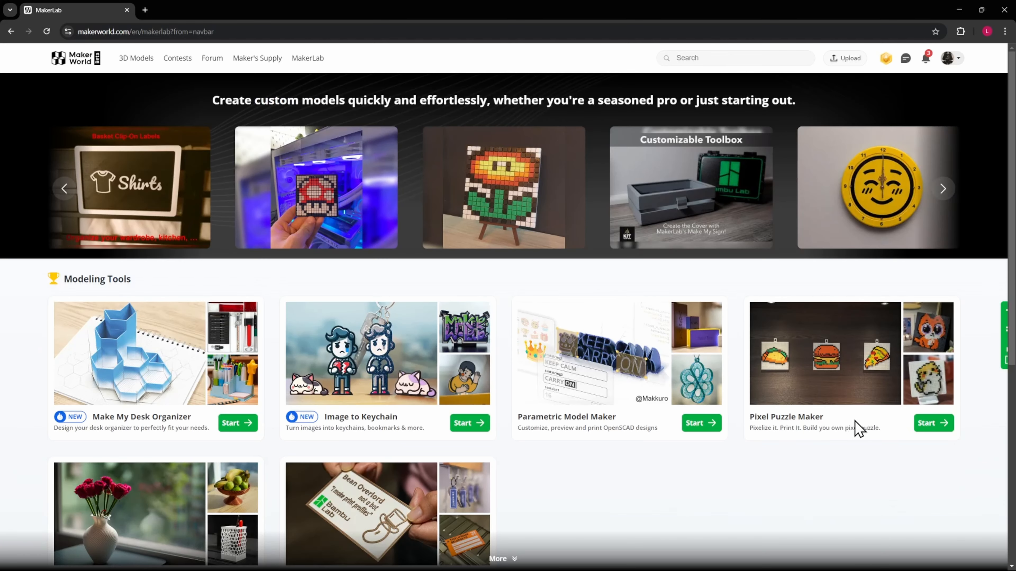
click(920, 423)
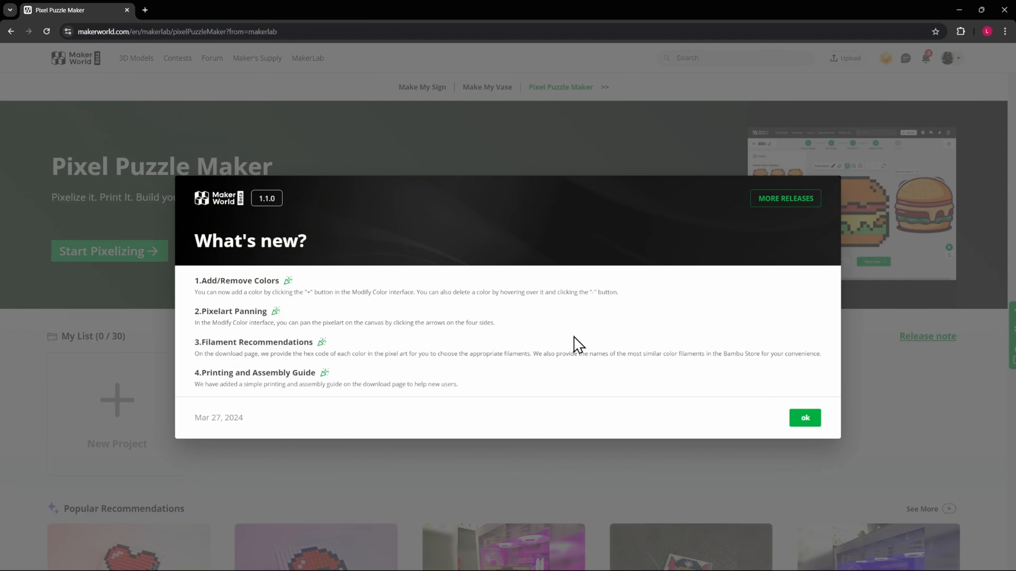
click(798, 421)
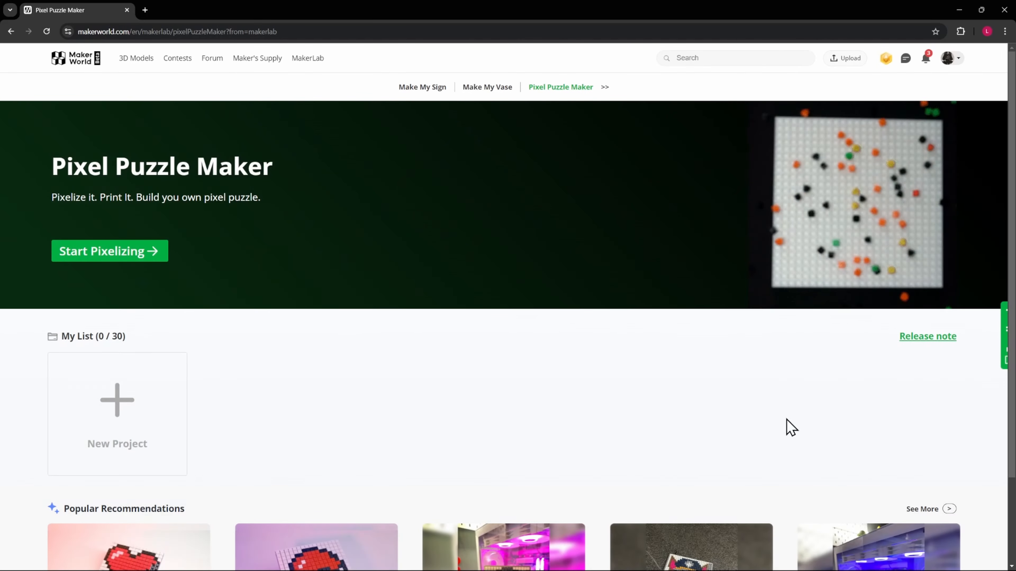
click(141, 419)
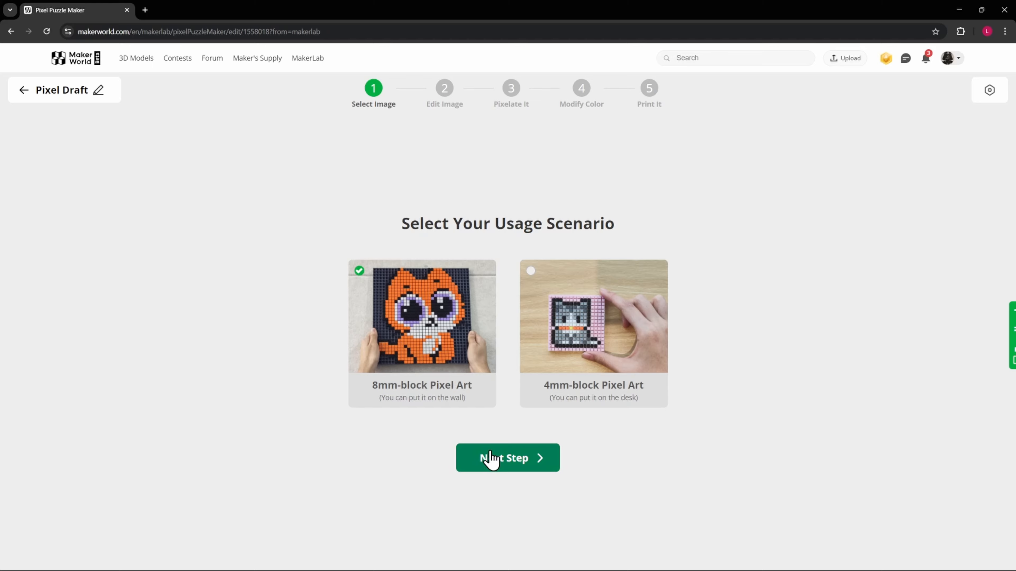
click(492, 459)
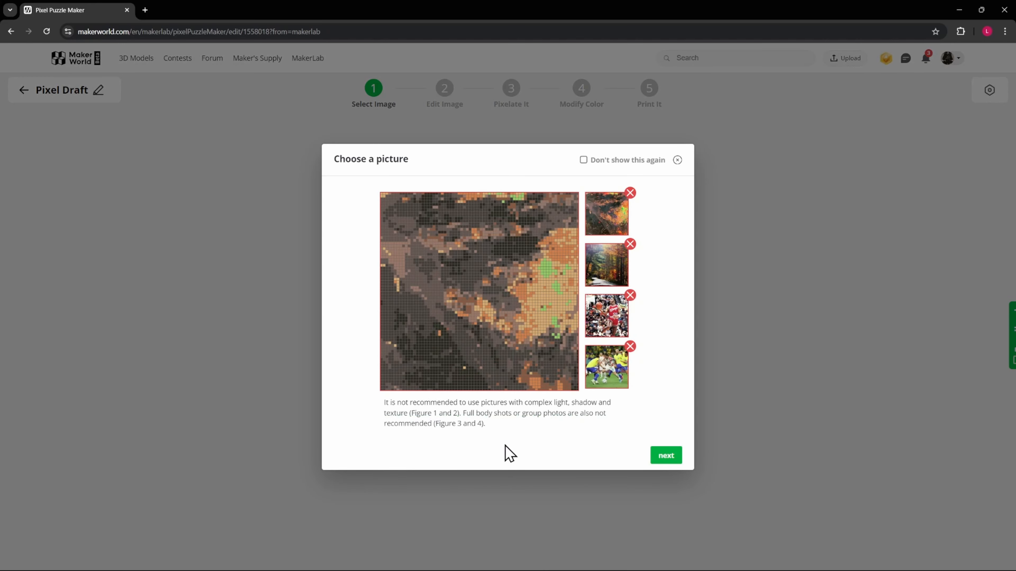